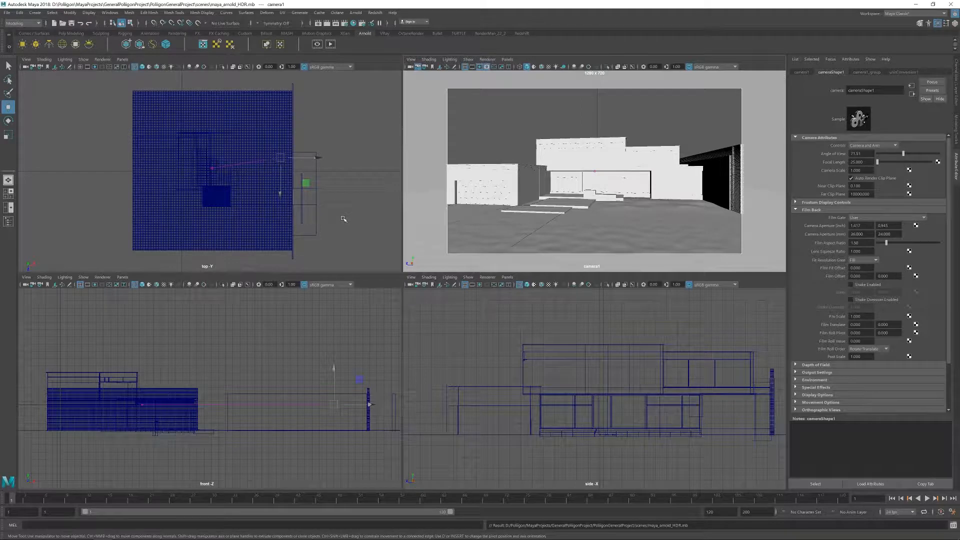
Create an Arnold skydome light and move it outside the building, beyond the ground grid's upper corner in the top view
{"action": "left_click", "coordinate": [63, 44]}
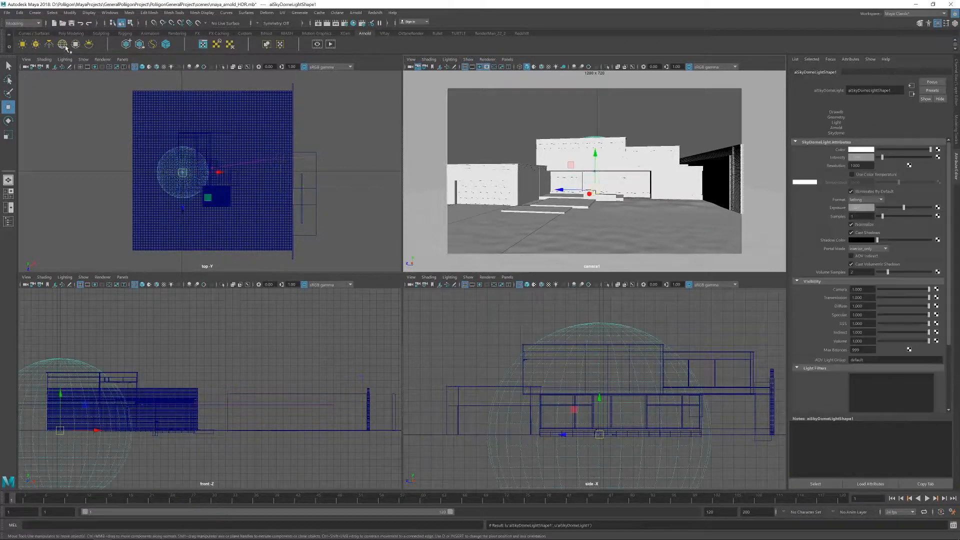
{"action": "left_click", "coordinate": [433, 6]}
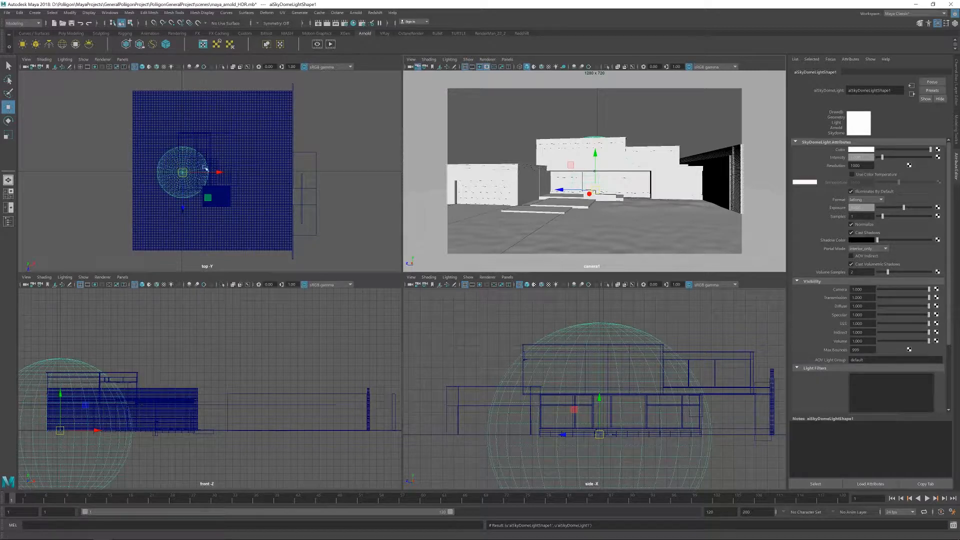
{"action": "left_click_drag", "start_coordinate": [218, 172], "coordinate": [124, 173]}
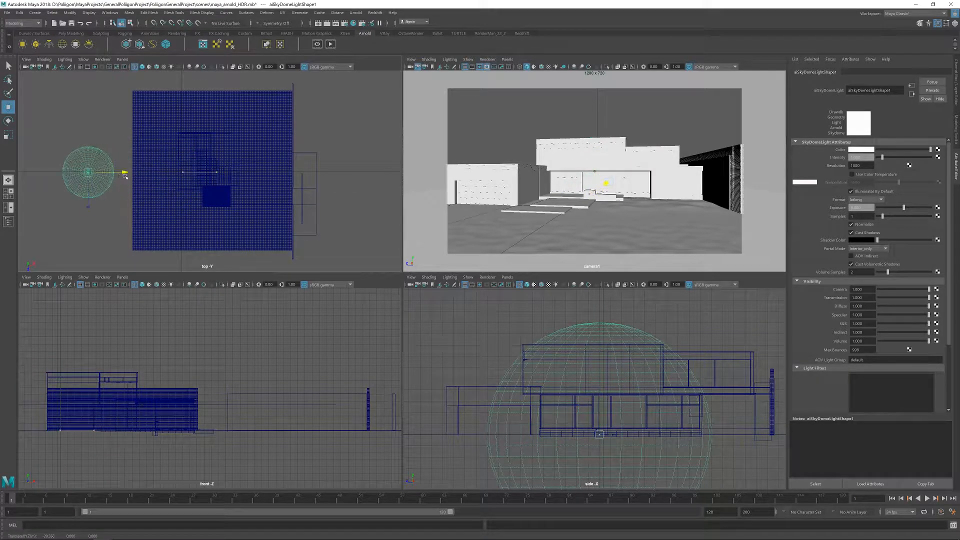
{"action": "left_click_drag", "start_coordinate": [88, 208], "coordinate": [89, 151]}
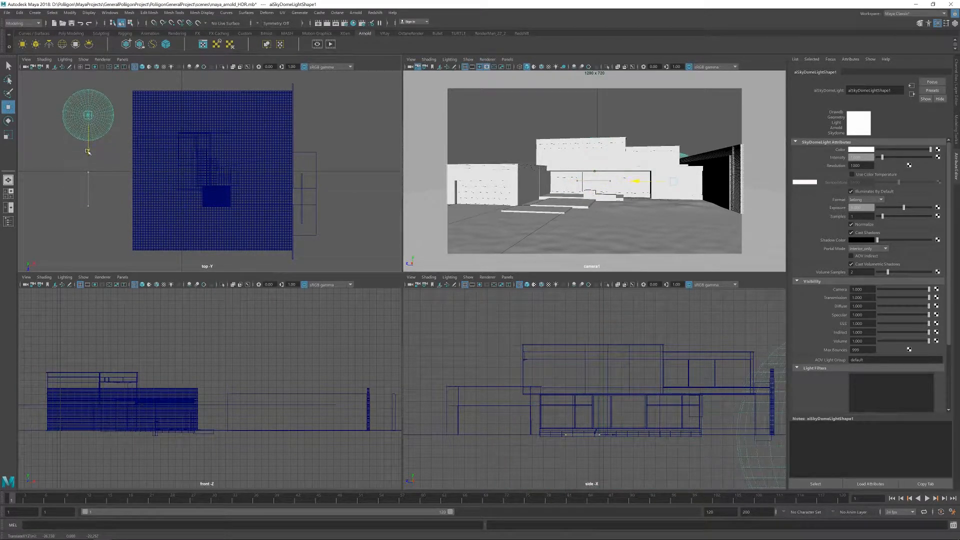
{"action": "left_click_drag", "start_coordinate": [123, 116], "coordinate": [118, 117]}
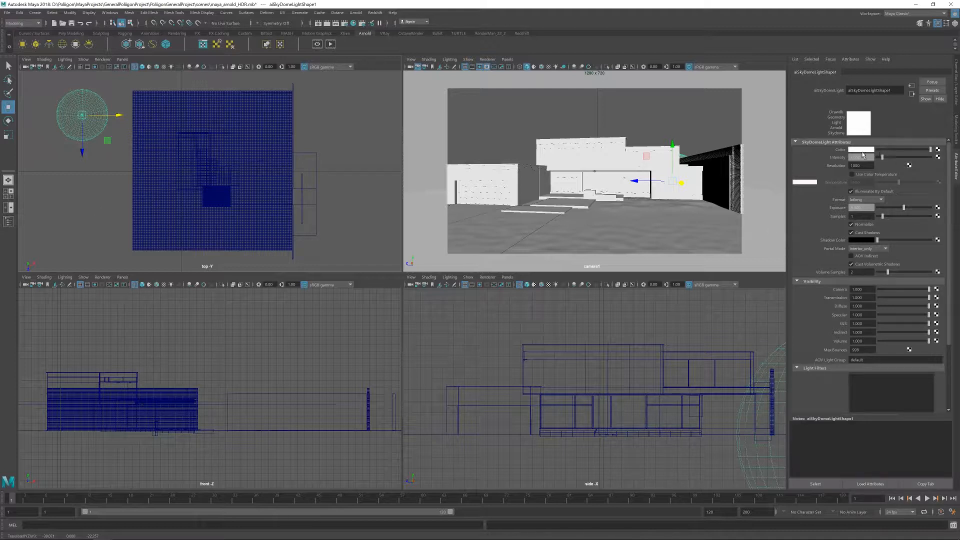
Connect an Arnold aiImage texture to the skydome light's color
{"action": "left_click", "coordinate": [938, 150]}
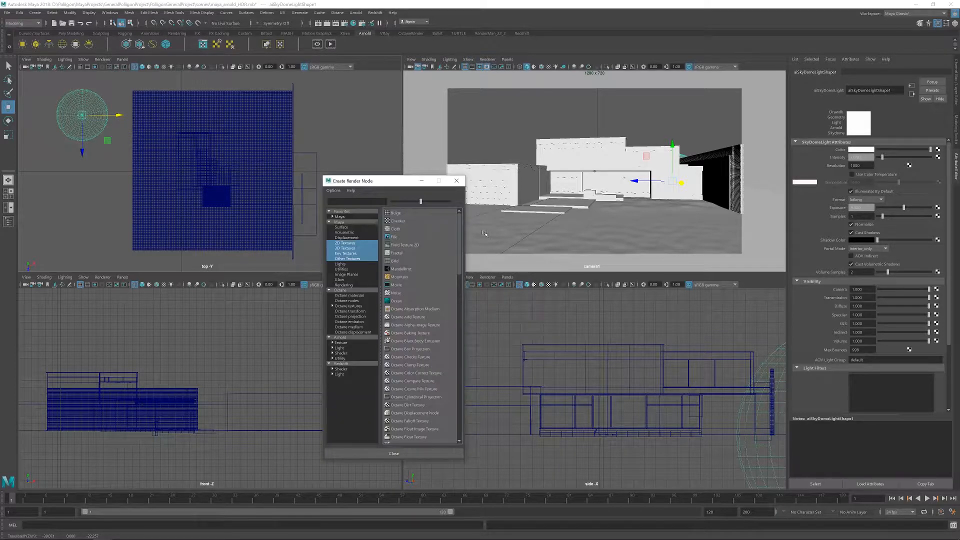
{"action": "left_click", "coordinate": [349, 343]}
{"action": "left_click", "coordinate": [398, 233]}
Load HdrOutdoorResidentialRiverwalkAfternoonClear001_HDR_16K.exr from the HDR folder on the storage drive as the skydome's image
{"action": "left_click", "coordinate": [945, 149]}
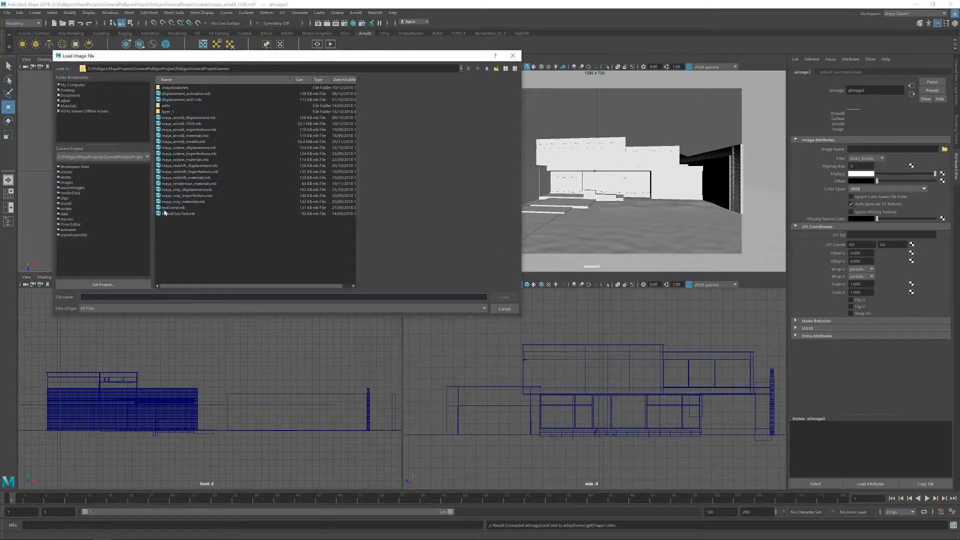
{"action": "left_click", "coordinate": [73, 84]}
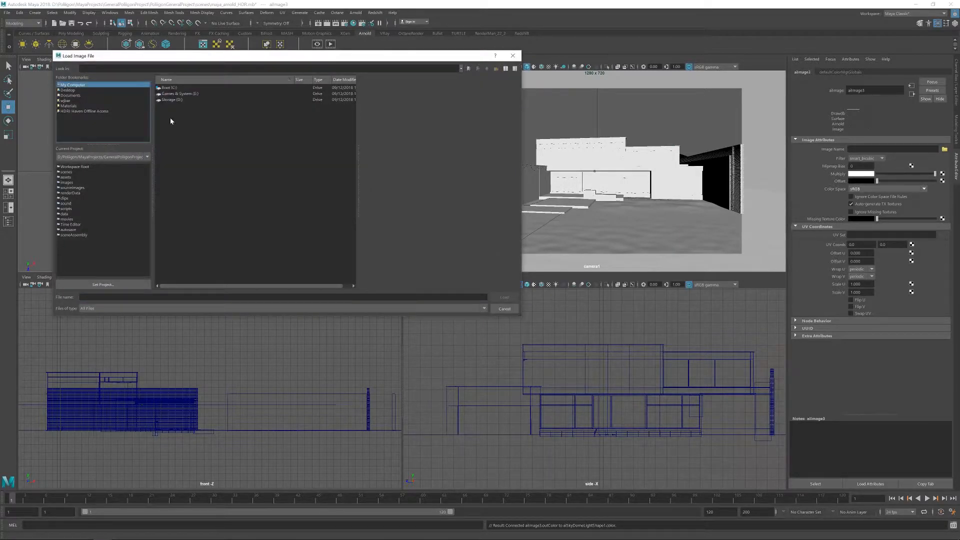
{"action": "double_click", "coordinate": [177, 99]}
{"action": "double_click", "coordinate": [178, 130]}
{"action": "double_click", "coordinate": [192, 112]}
{"action": "double_click", "coordinate": [220, 99]}
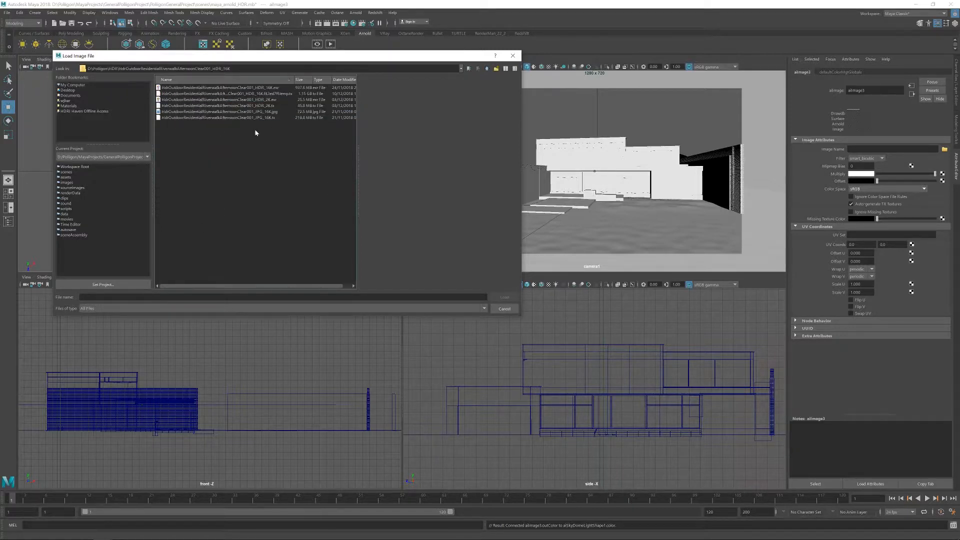
{"action": "left_click", "coordinate": [276, 101]}
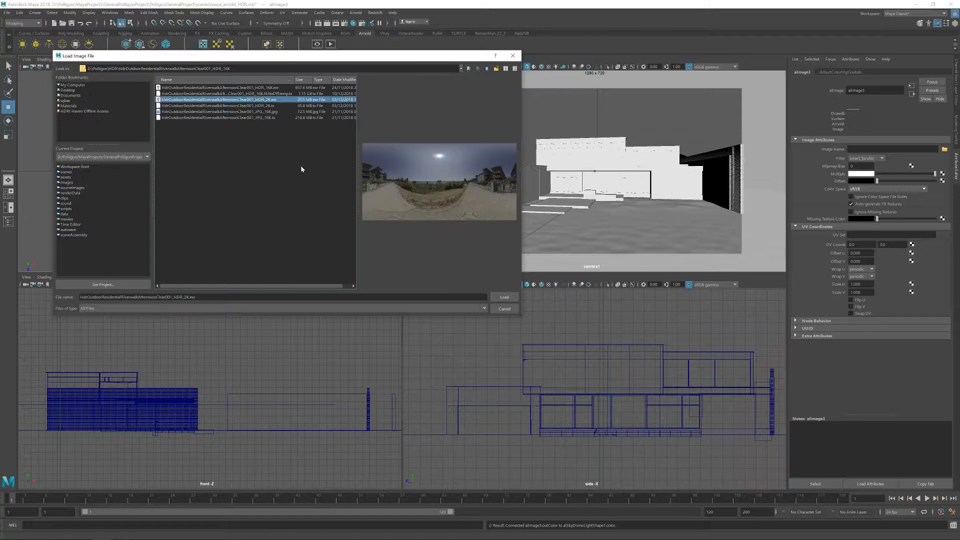
{"action": "key", "text": "Down"}
{"action": "key", "text": "Down"}
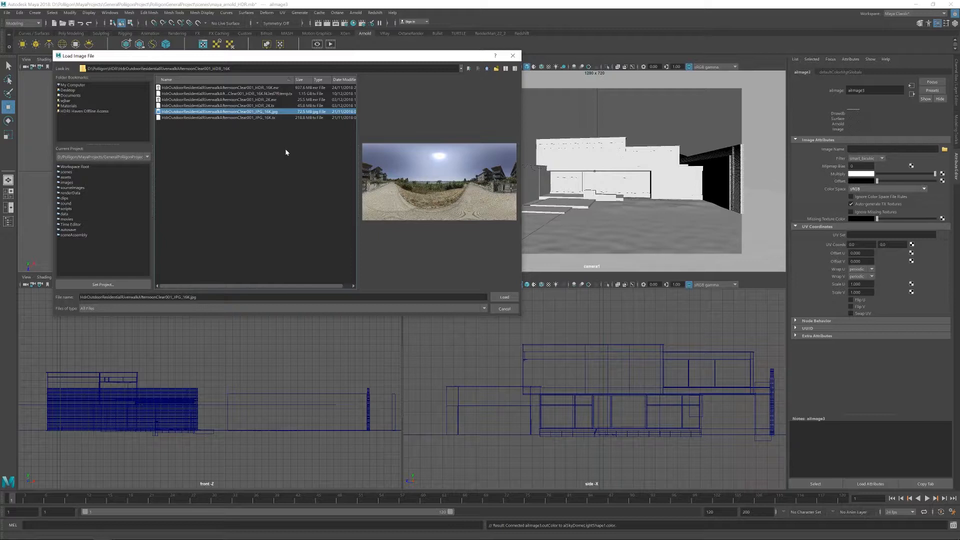
{"action": "left_click", "coordinate": [277, 88]}
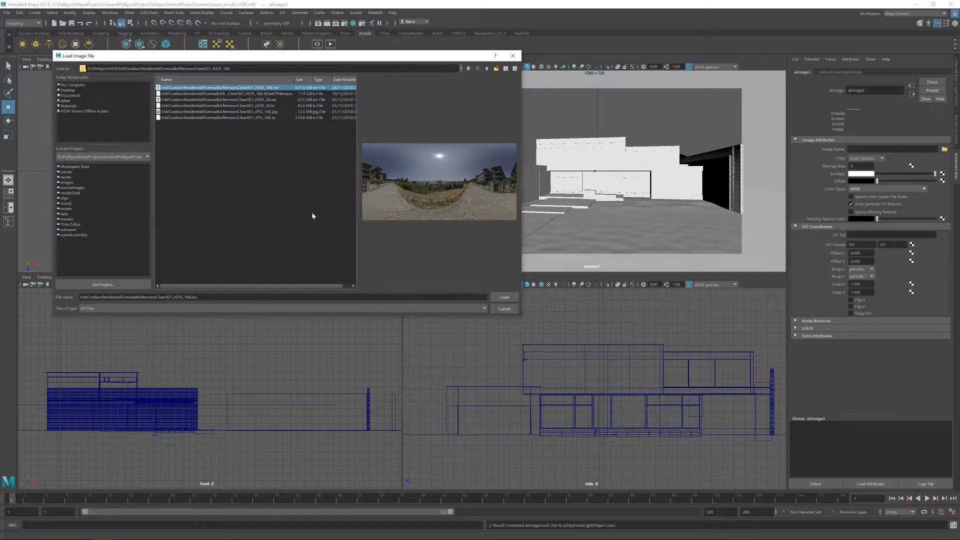
{"action": "left_click", "coordinate": [510, 297]}
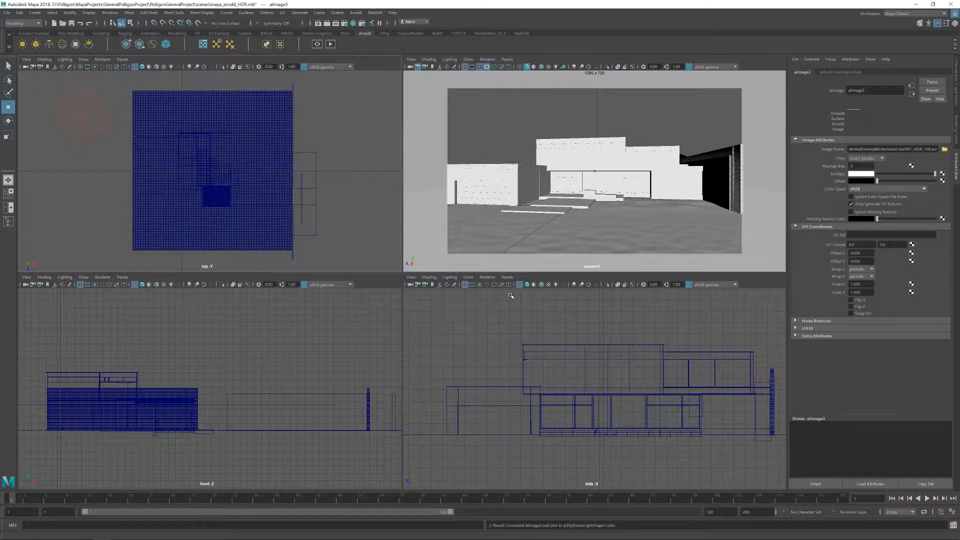
Preview the camera view in an IPR render and replace the skydome image with the HDR_2K.exr version
{"action": "left_click", "coordinate": [338, 24]}
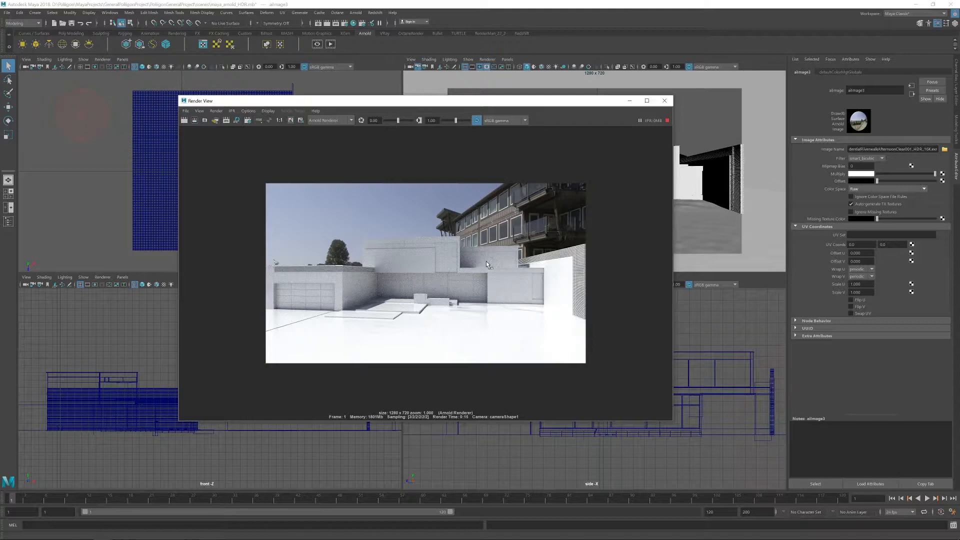
{"action": "left_click", "coordinate": [665, 101]}
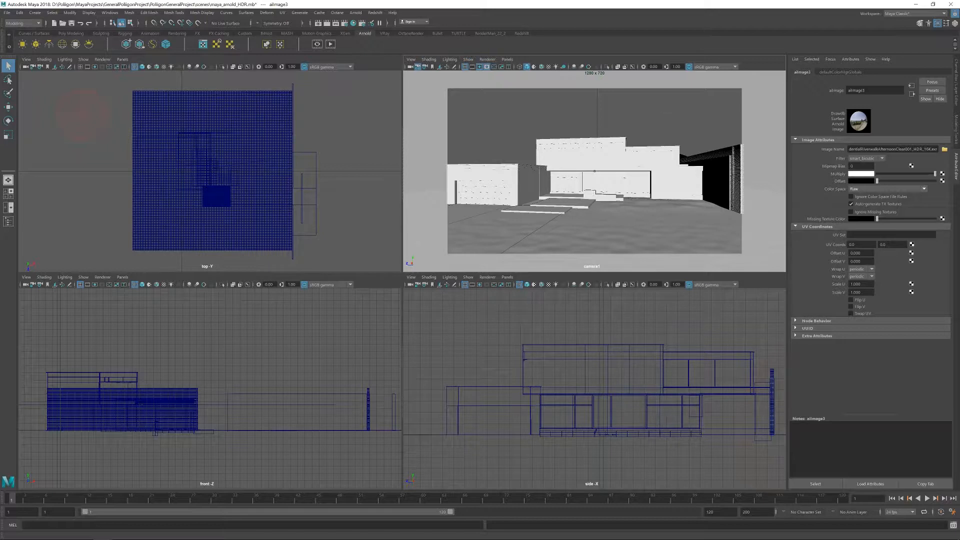
{"action": "left_click", "coordinate": [943, 150]}
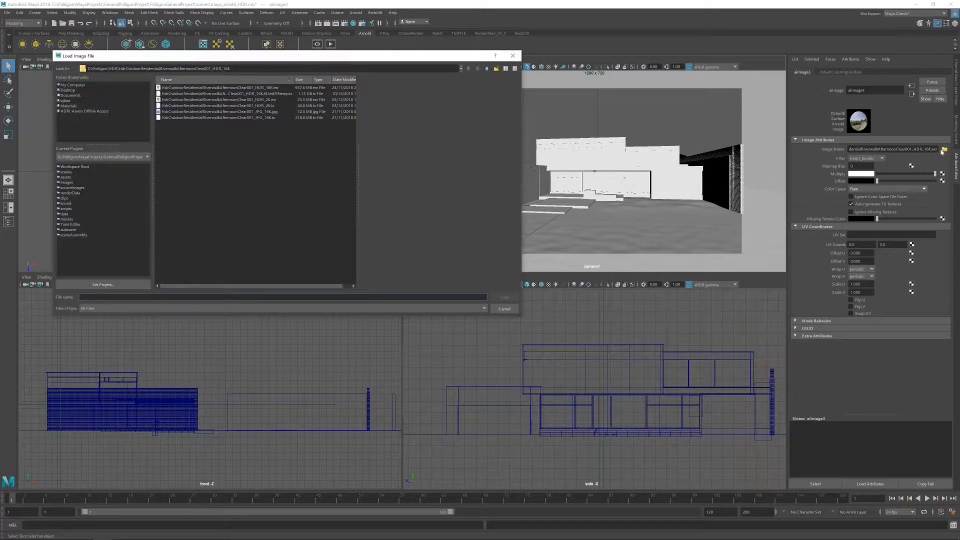
{"action": "left_click", "coordinate": [256, 100]}
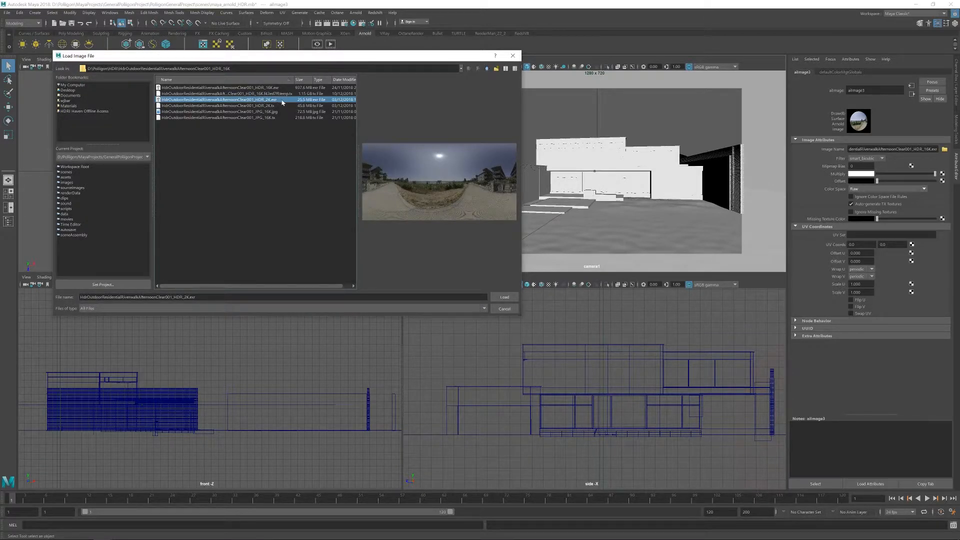
{"action": "left_click", "coordinate": [505, 297]}
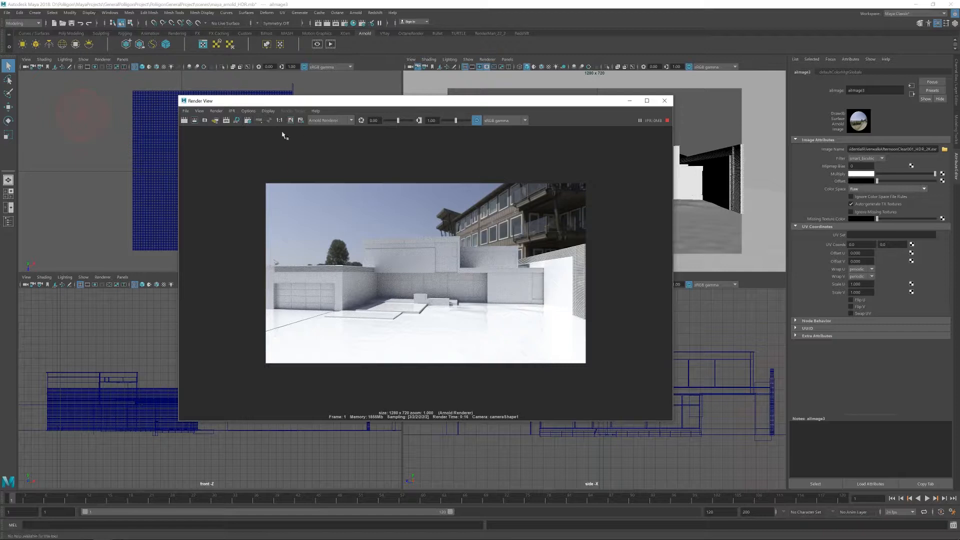
Set the skydome light's Camera visibility to 0 and check the result in the render
{"action": "left_click_drag", "start_coordinate": [269, 103], "coordinate": [233, 141]}
{"action": "left_click", "coordinate": [108, 117]}
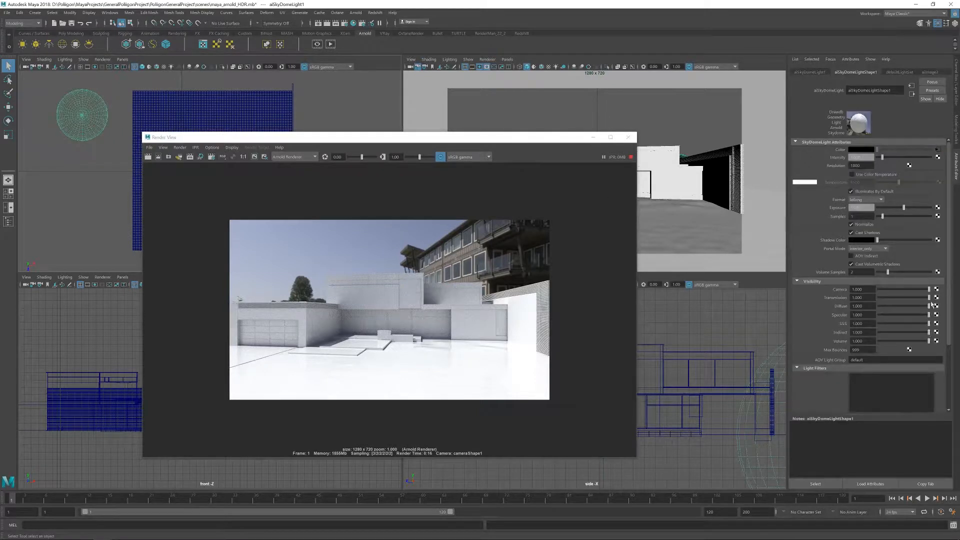
{"action": "left_click_drag", "start_coordinate": [928, 292], "coordinate": [926, 292]}
{"action": "left_click", "coordinate": [879, 290]}
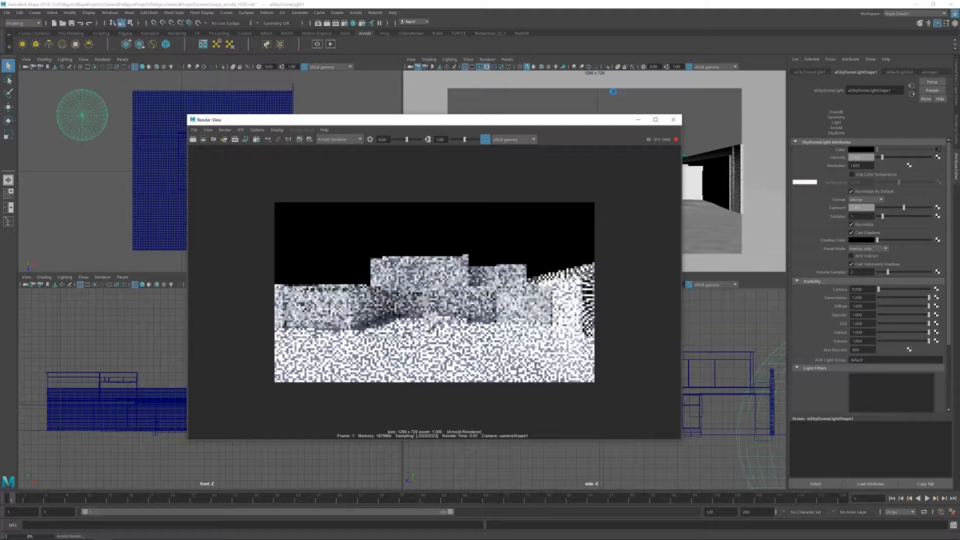
{"action": "left_click", "coordinate": [673, 120]}
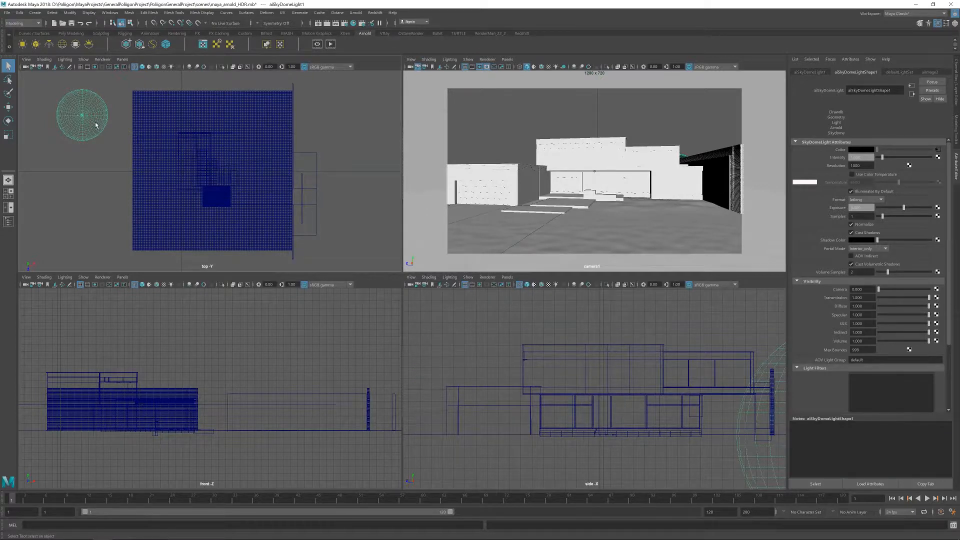
Create a second Arnold skydome light and move it outside the building, next to the first one in the top view
{"action": "left_click", "coordinate": [63, 45]}
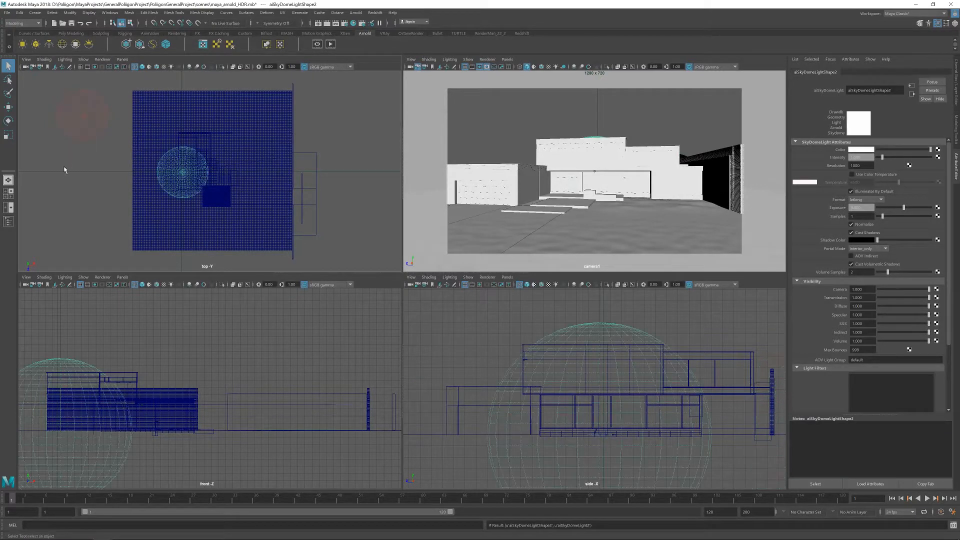
{"action": "left_click", "coordinate": [8, 106]}
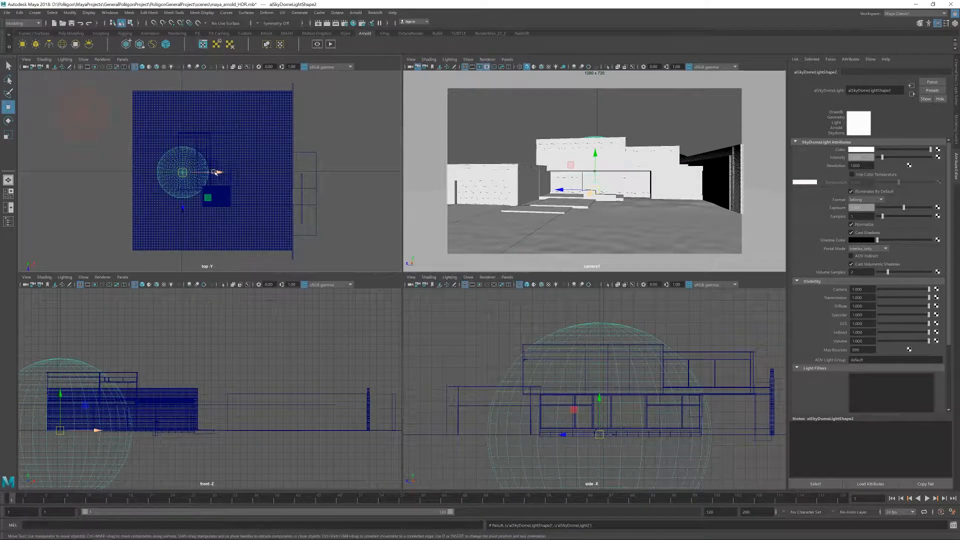
{"action": "left_click_drag", "start_coordinate": [202, 173], "coordinate": [104, 172]}
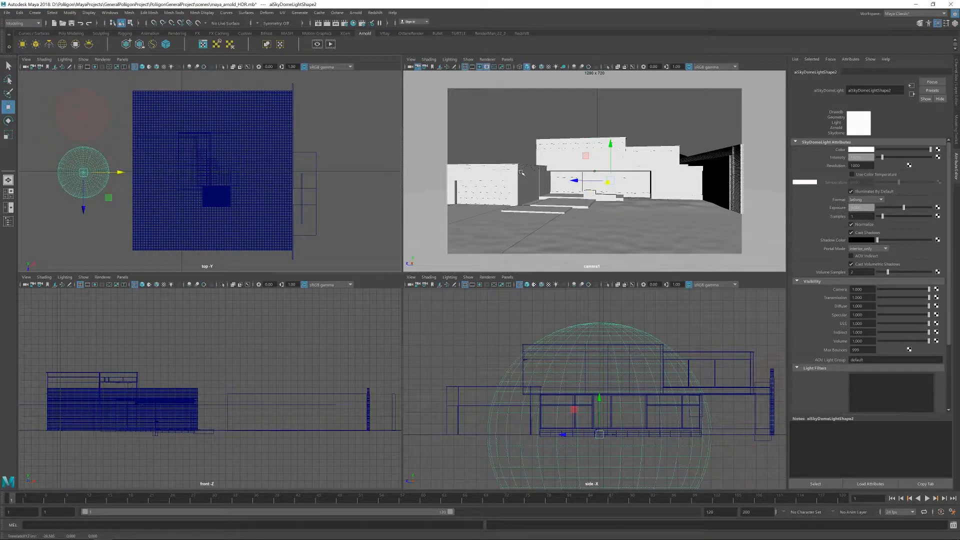
Connect an aiImage texture to the second skydome's color and load HdrOutdoorResidentialRiverwalkAfternoonClear001_JPG_16K.jpg into it
{"action": "left_click", "coordinate": [937, 150]}
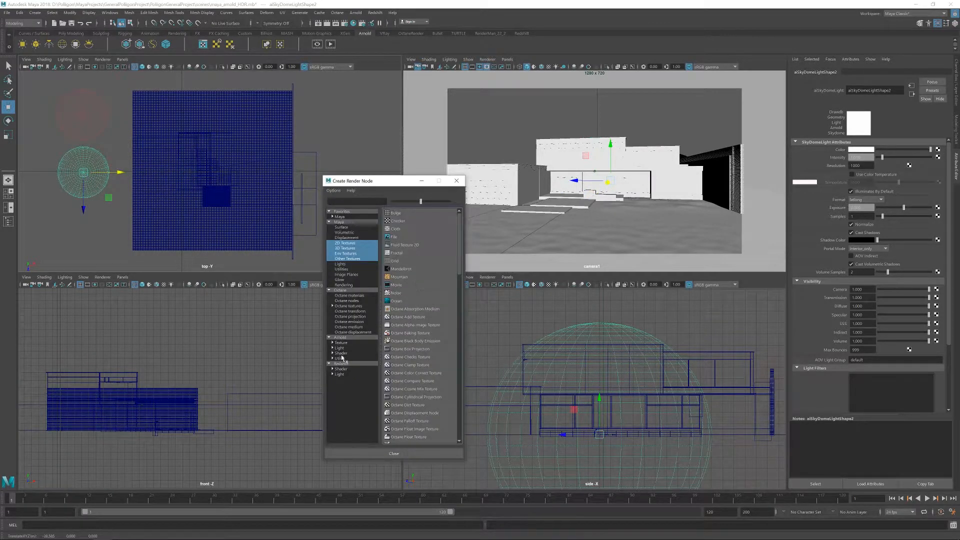
{"action": "left_click", "coordinate": [347, 343]}
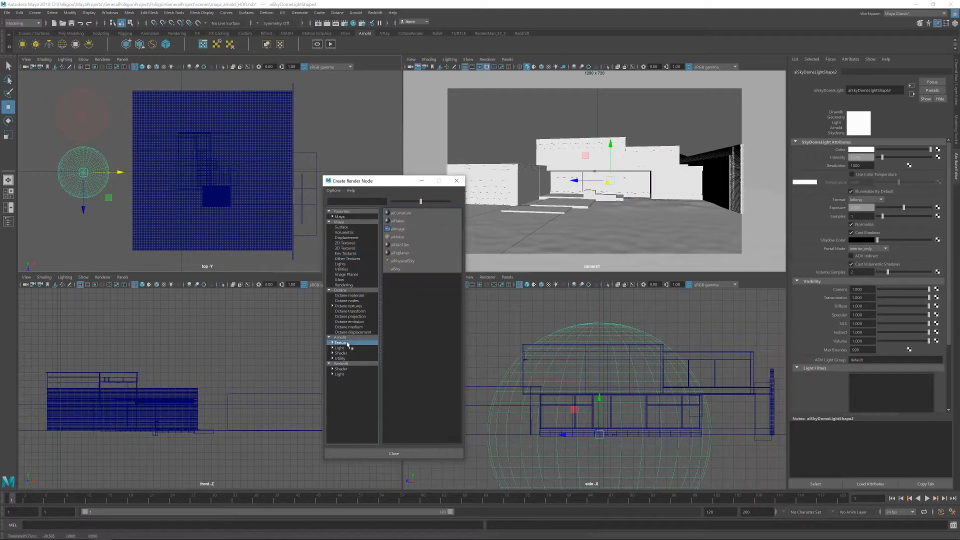
{"action": "left_click", "coordinate": [406, 229]}
{"action": "left_click", "coordinate": [945, 149]}
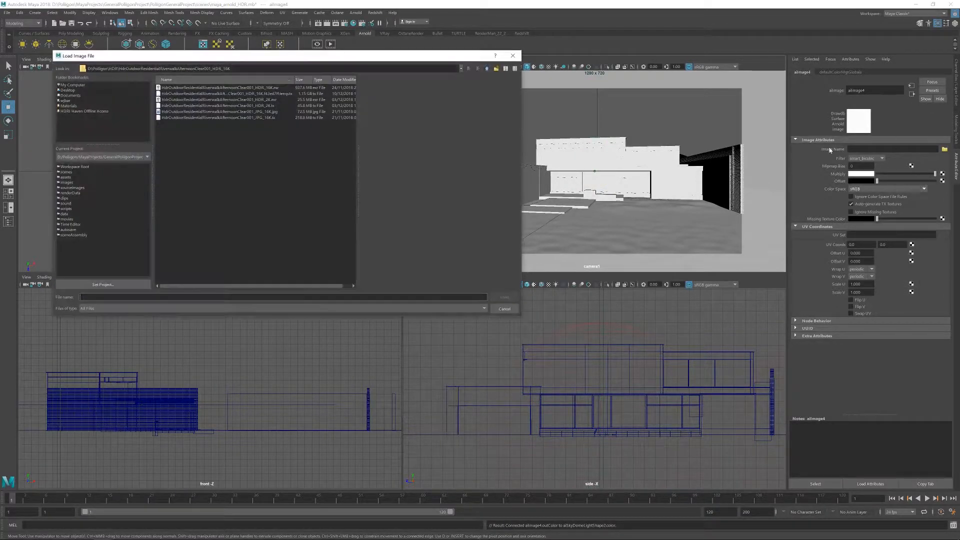
{"action": "left_click", "coordinate": [258, 112]}
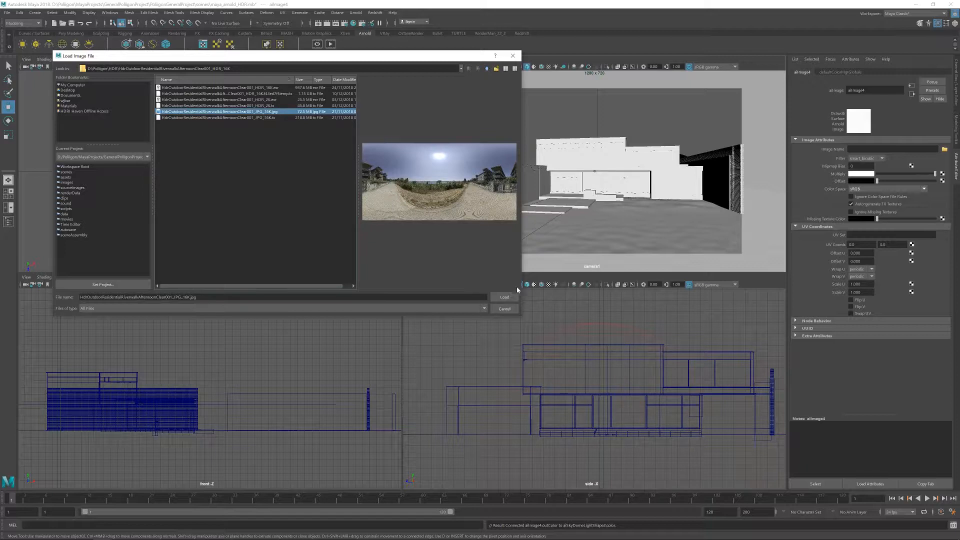
{"action": "left_click", "coordinate": [510, 297]}
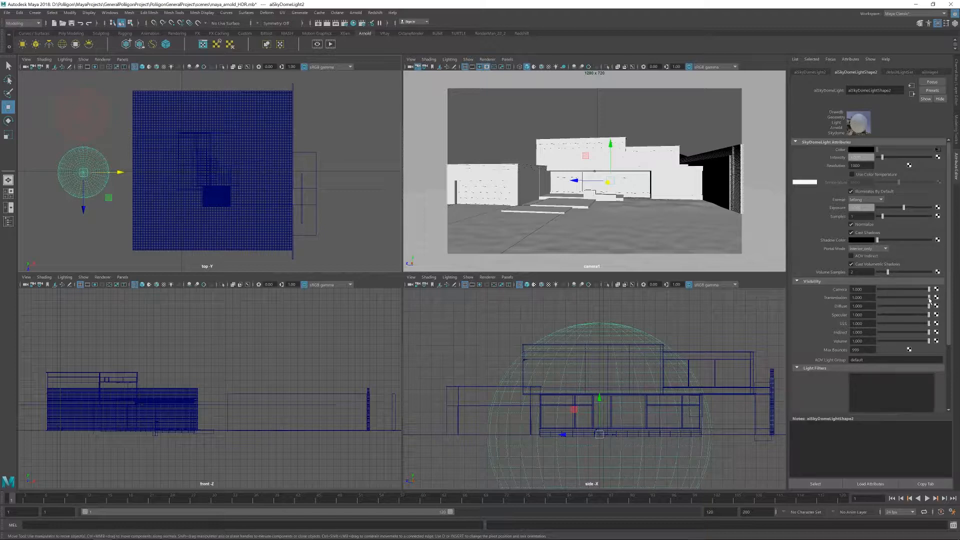
Set the second skydome's Transmission, Diffuse, Specular, SSS, Indirect and Volume visibility to 0, keeping only Camera visibility
{"action": "left_click_drag", "start_coordinate": [928, 300], "coordinate": [879, 307]}
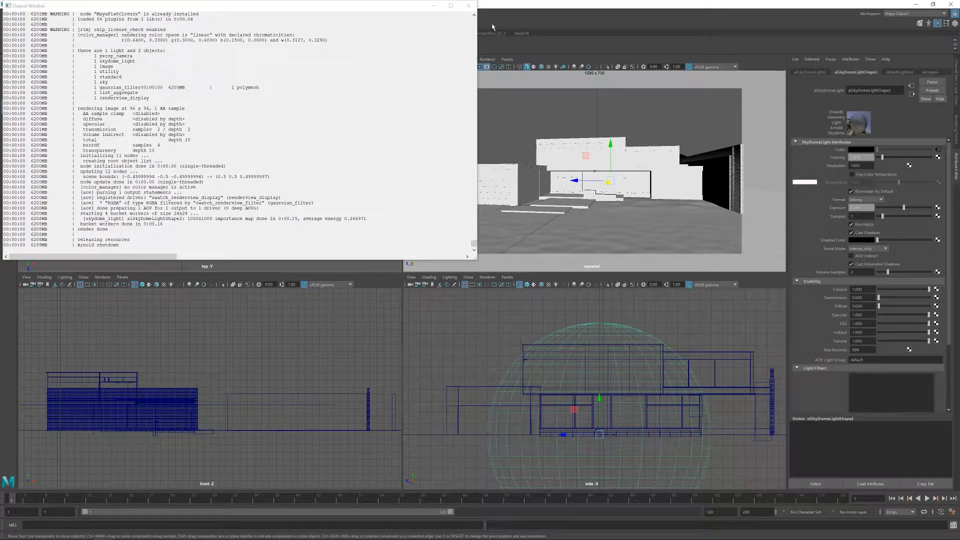
{"action": "left_click", "coordinate": [469, 6]}
{"action": "left_click_drag", "start_coordinate": [928, 315], "coordinate": [879, 323]}
{"action": "left_click_drag", "start_coordinate": [929, 333], "coordinate": [872, 331]}
{"action": "left_click_drag", "start_coordinate": [929, 340], "coordinate": [879, 340]}
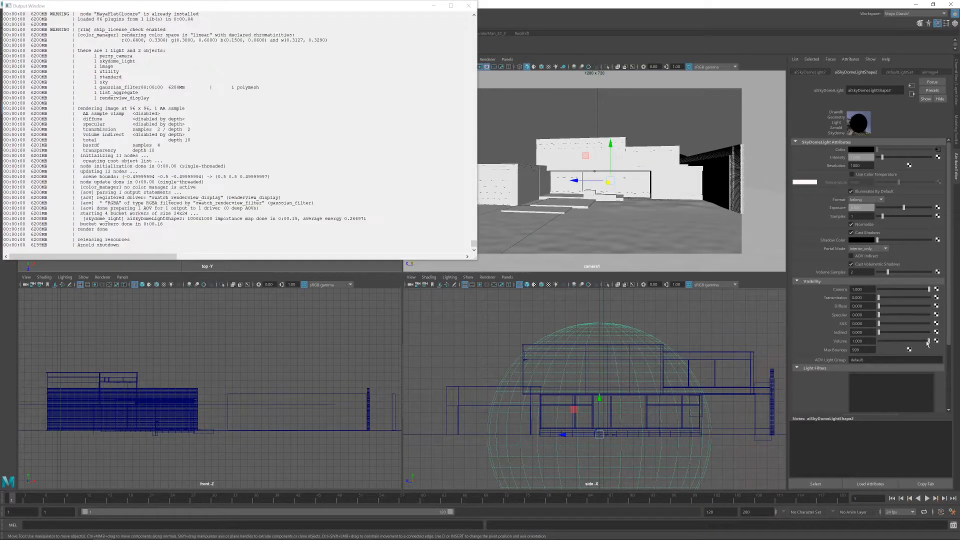
{"action": "left_click", "coordinate": [468, 6]}
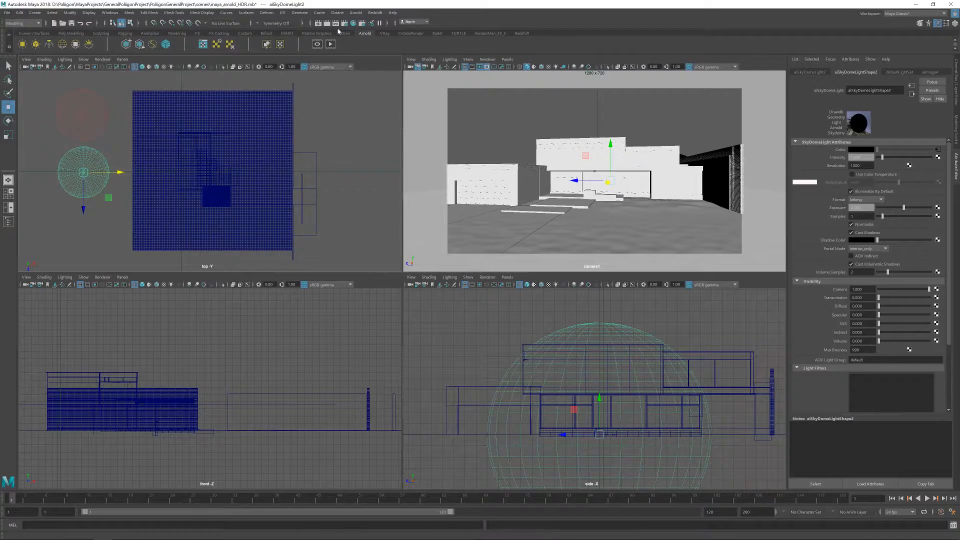
Start an IPR render of the camera view and shift the JPG background with Offset U -0.1 and Offset V 0.2
{"action": "mouse_move", "coordinate": [490, 539]}
{"action": "left_click", "coordinate": [335, 24]}
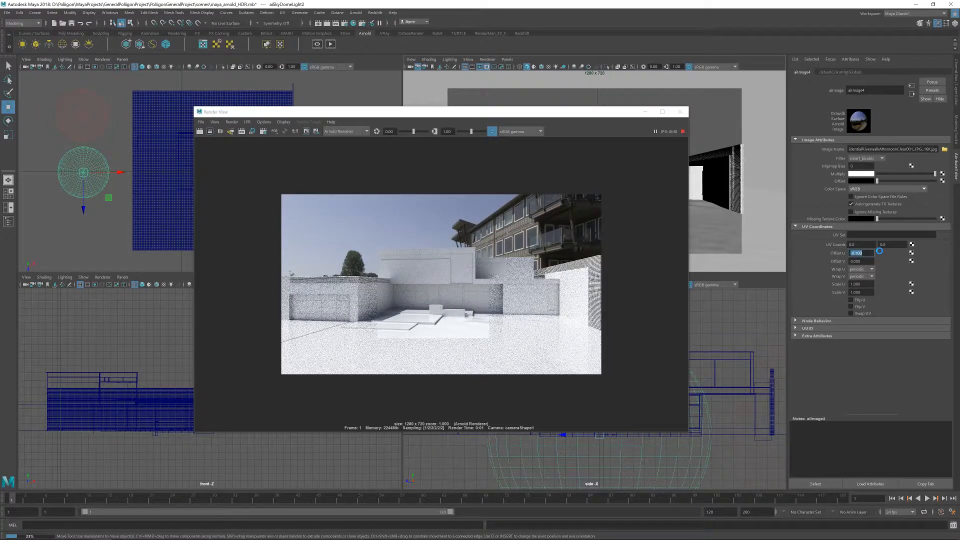
{"action": "key", "text": "Tab"}
{"action": "type", "text": ".2"}
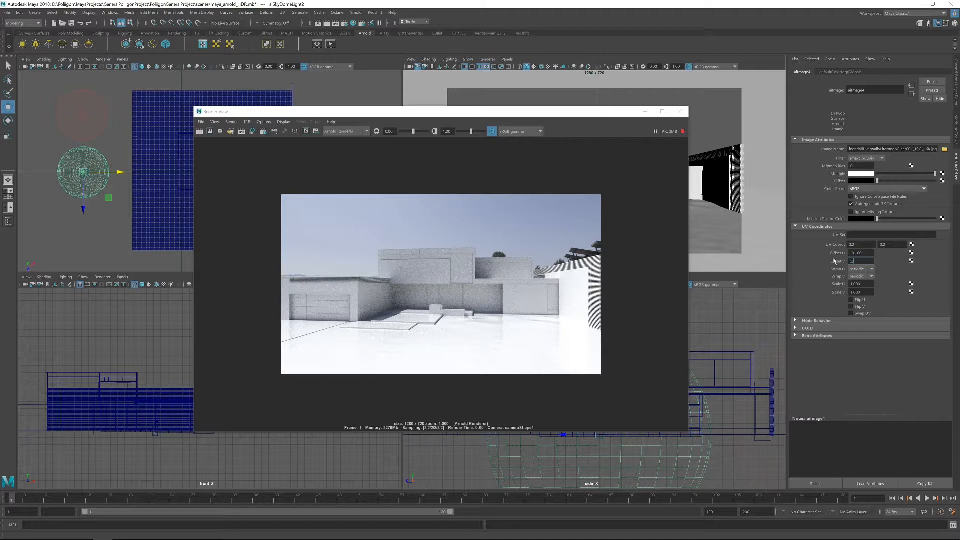
{"action": "key", "text": "Return"}
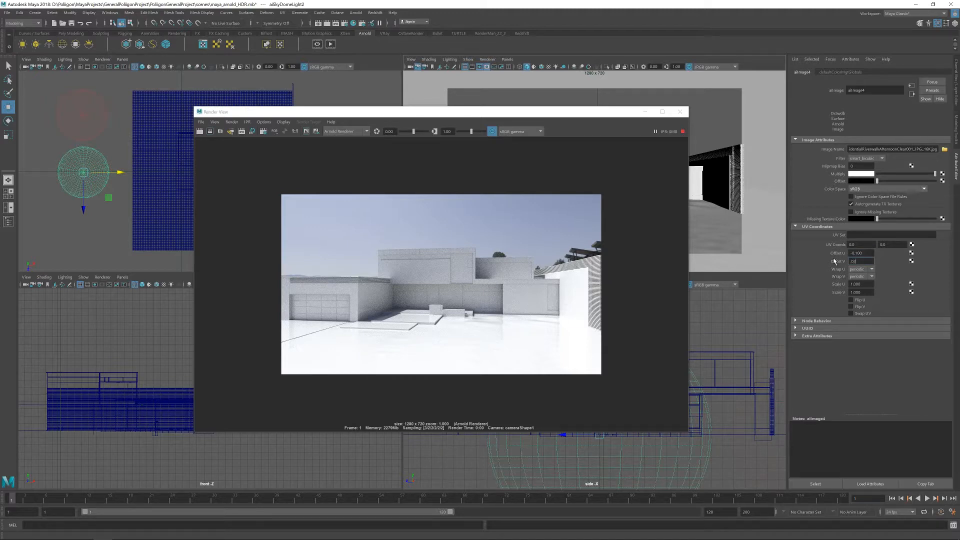